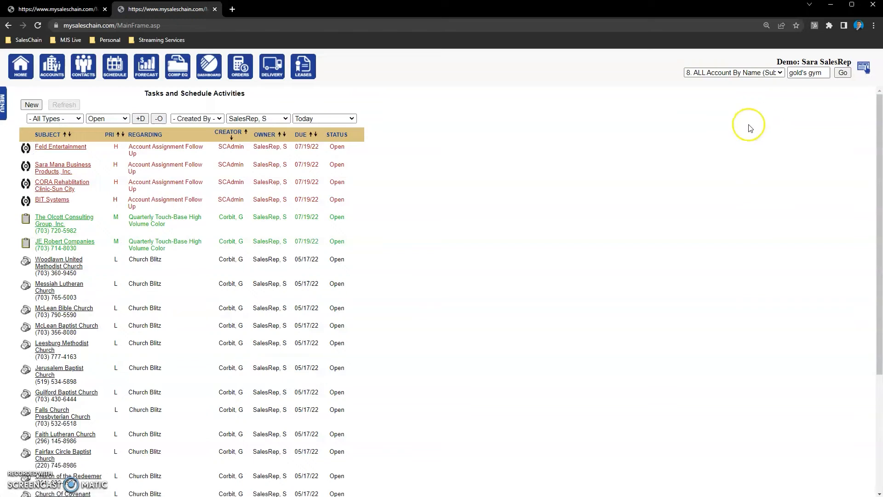
pyautogui.click(3, 109)
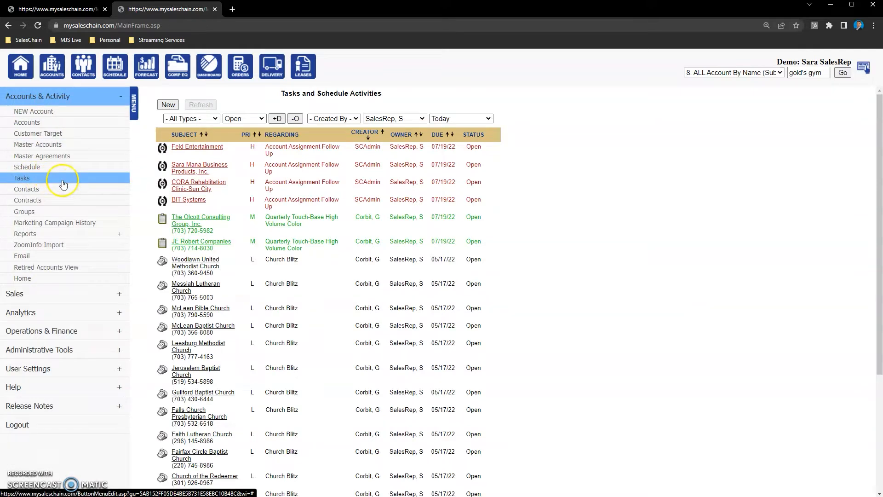
pyautogui.click(134, 104)
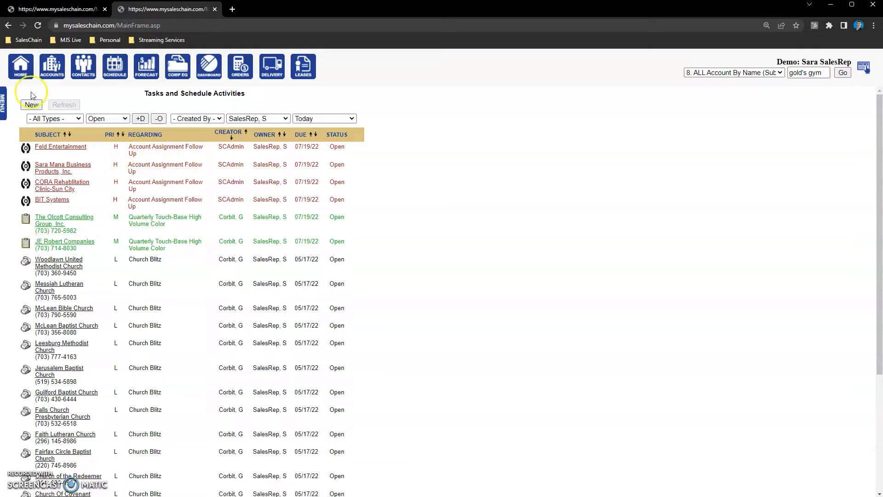
# - Open the LA Fitness account from the accounts list and start a new task for it
pyautogui.click(51, 67)
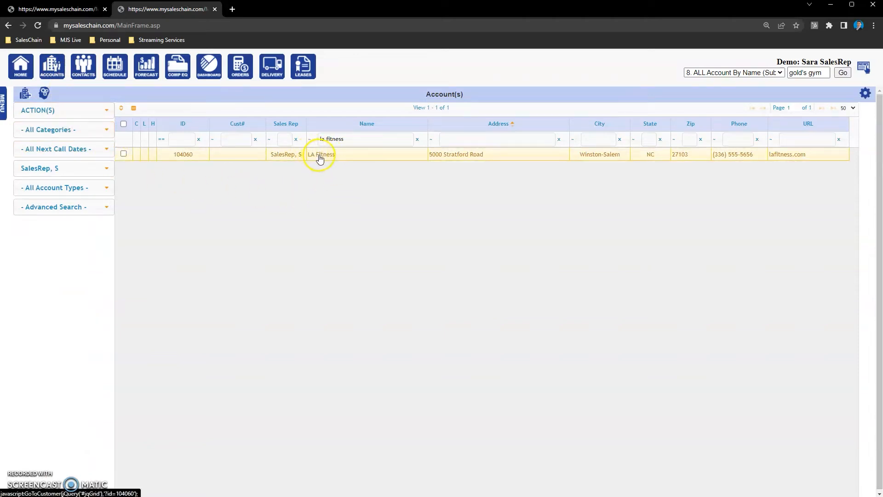
pyautogui.click(315, 154)
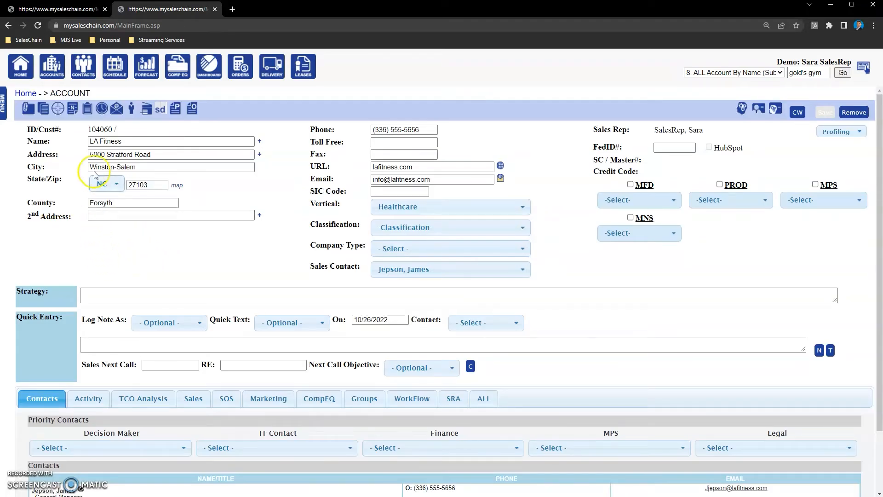
pyautogui.click(87, 110)
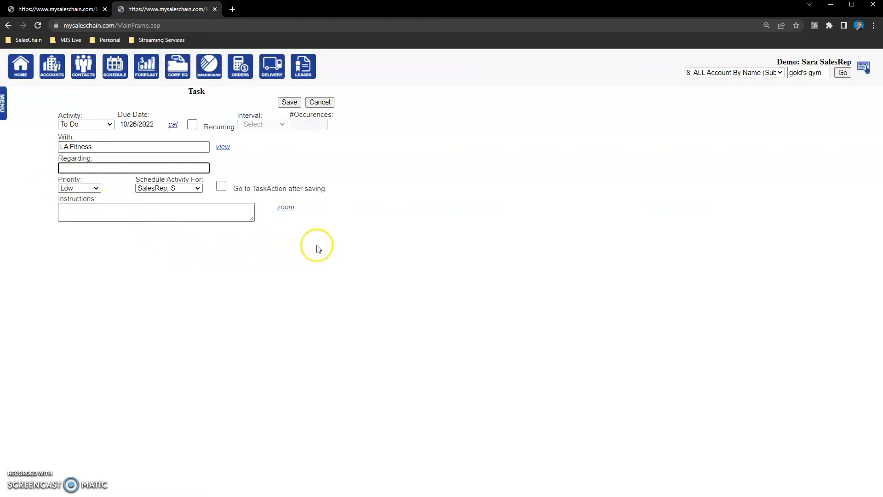
# - Set the task's regarding text to "Send Brochure" and its activity type to Send_Email
pyautogui.click(79, 168)
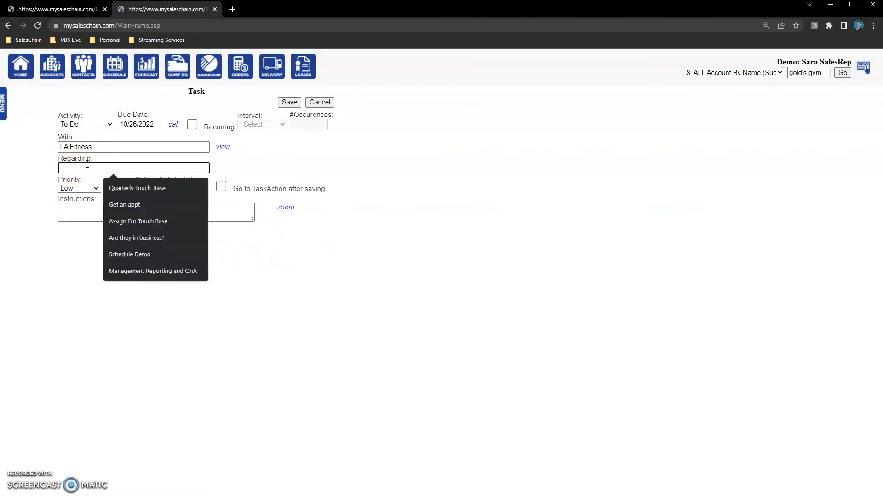
pyautogui.write('Send')
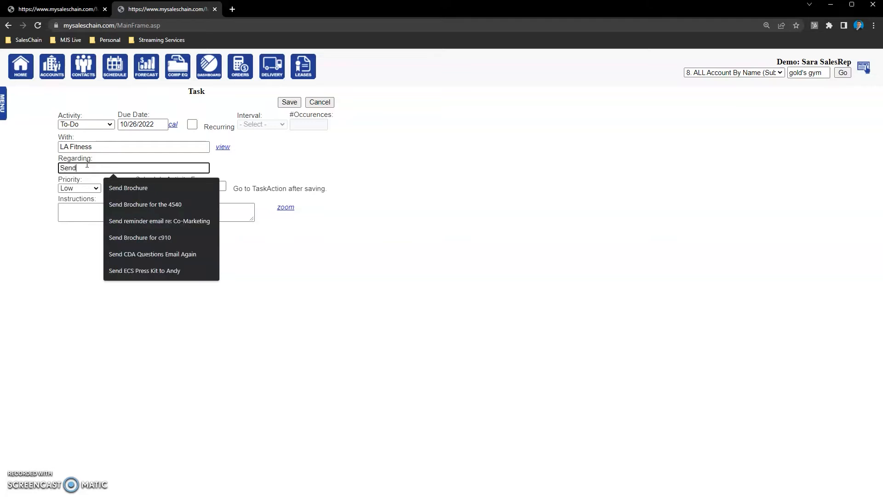
pyautogui.write(' Brochure4')
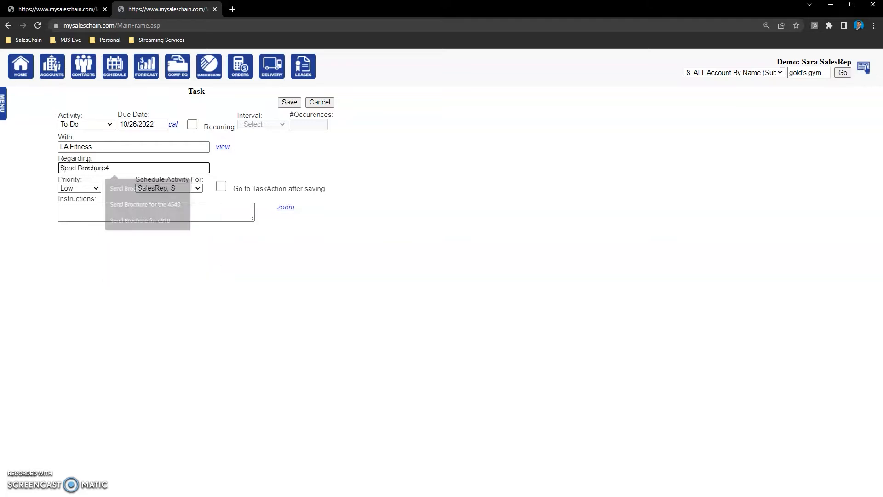
pyautogui.click(106, 276)
pyautogui.click(84, 125)
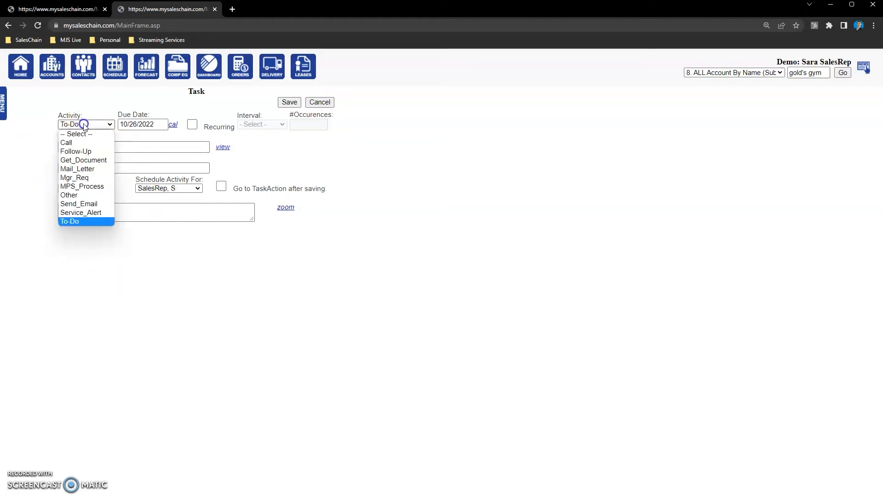
pyautogui.click(99, 205)
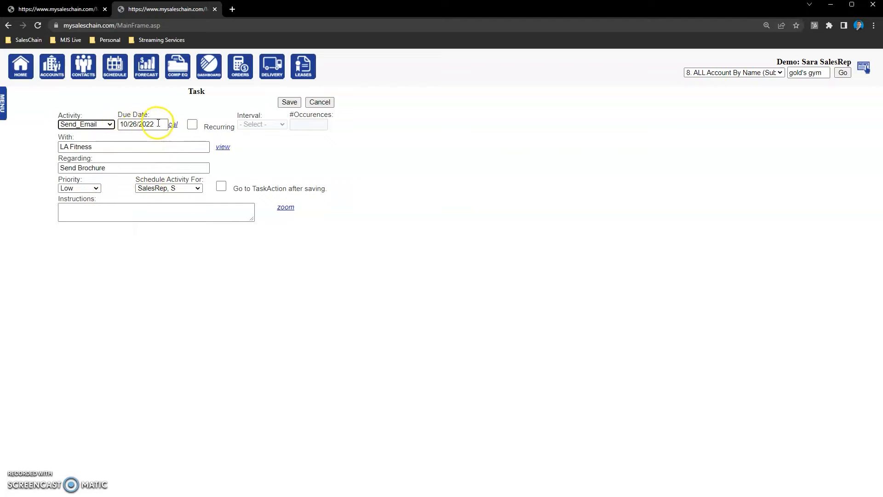
# - Review the recurrence intervals, priority levels and assignee choices available for the task
pyautogui.click(193, 124)
pyautogui.click(256, 125)
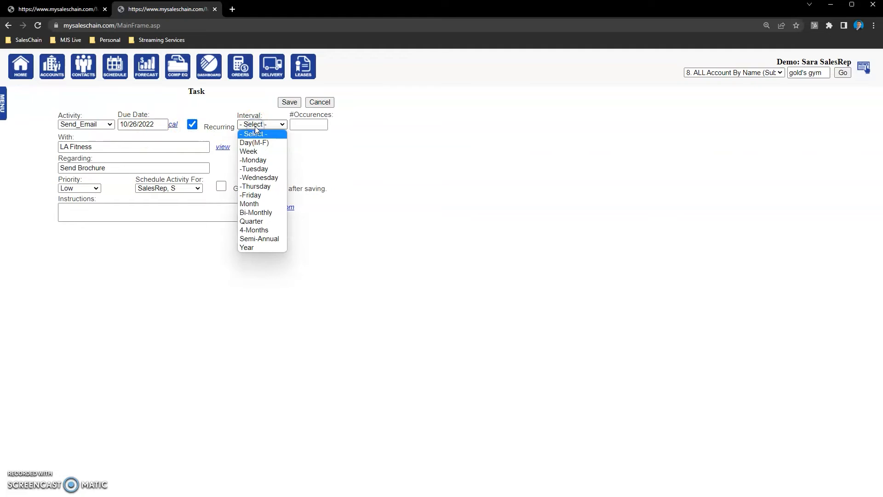
pyautogui.click(255, 126)
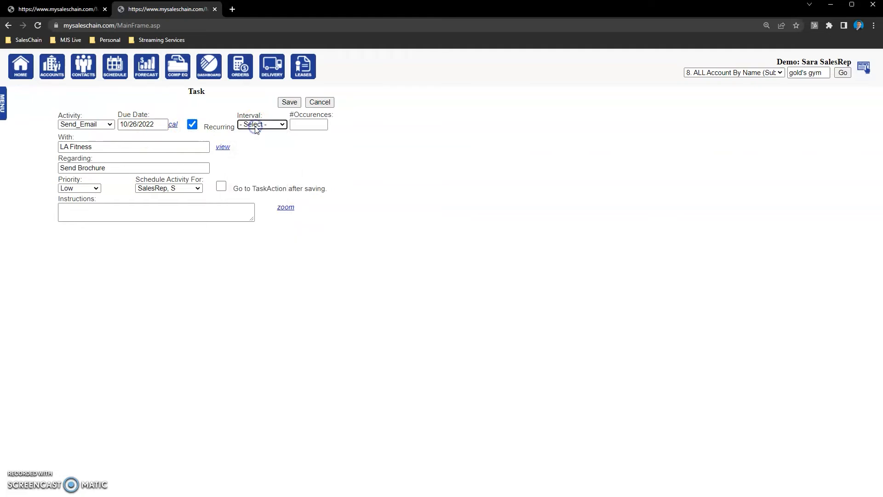
pyautogui.click(192, 125)
pyautogui.click(95, 188)
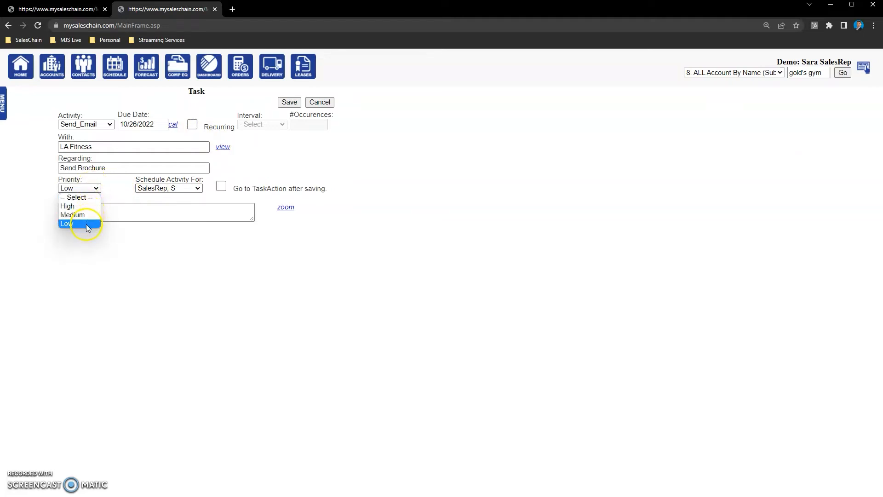
pyautogui.click(189, 188)
pyautogui.click(189, 189)
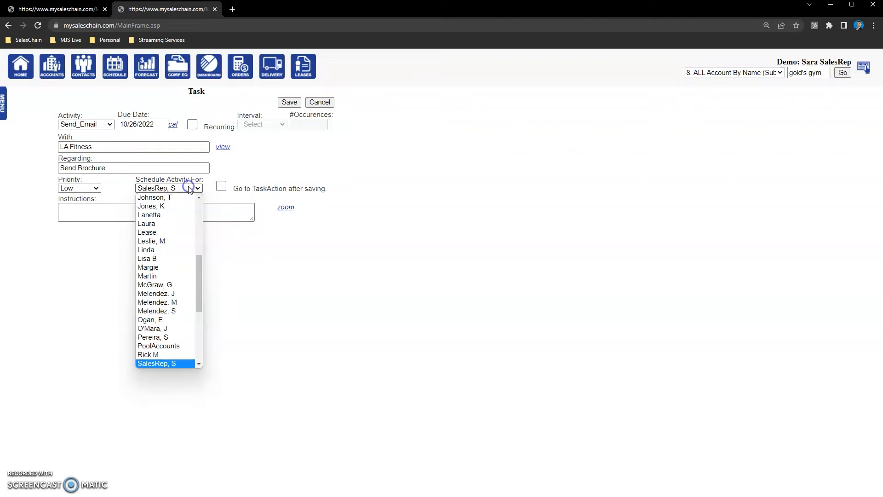
pyautogui.click(137, 188)
pyautogui.click(123, 271)
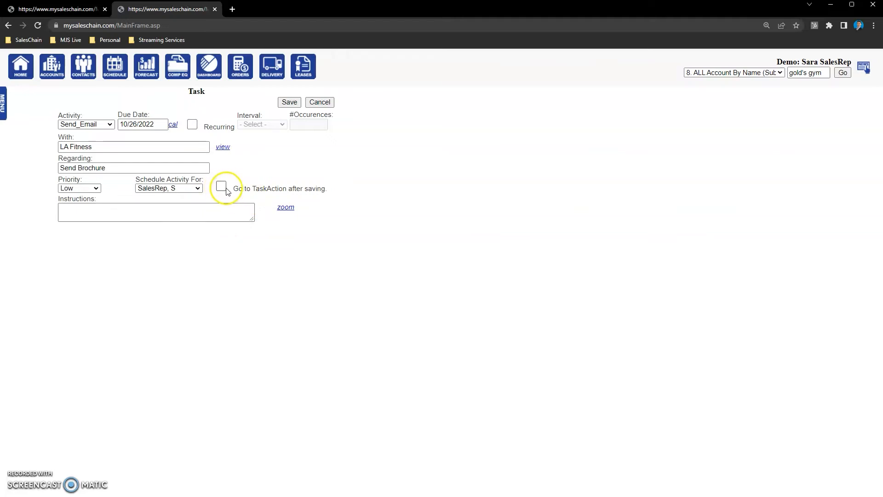
# - Save the task with the instructions "brochure for c910 from cannon" and check it under the account's pending activity
pyautogui.click(93, 216)
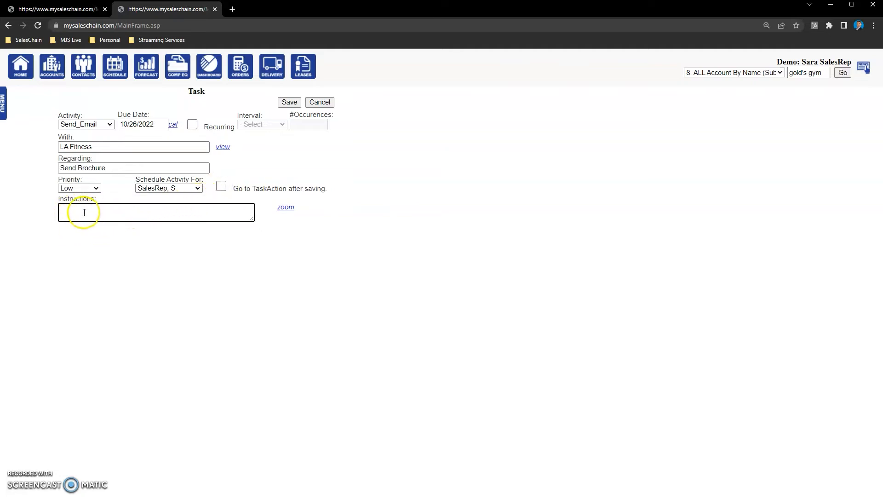
pyautogui.click(100, 235)
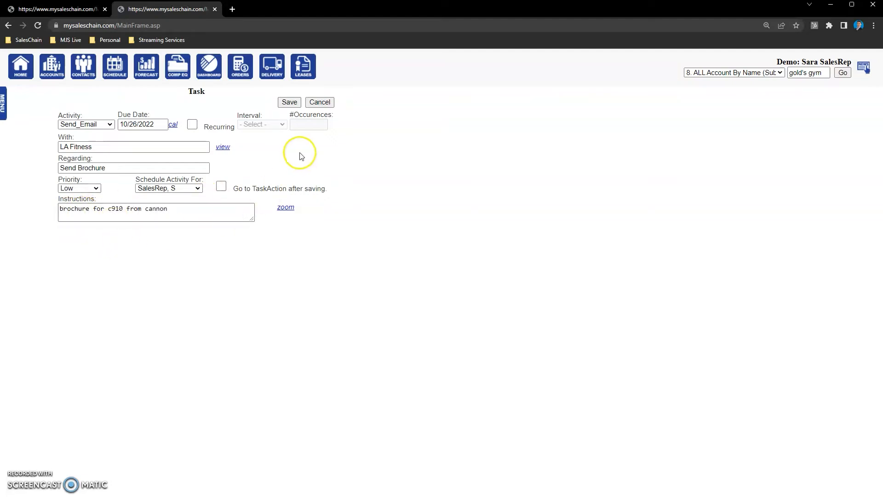
pyautogui.click(289, 102)
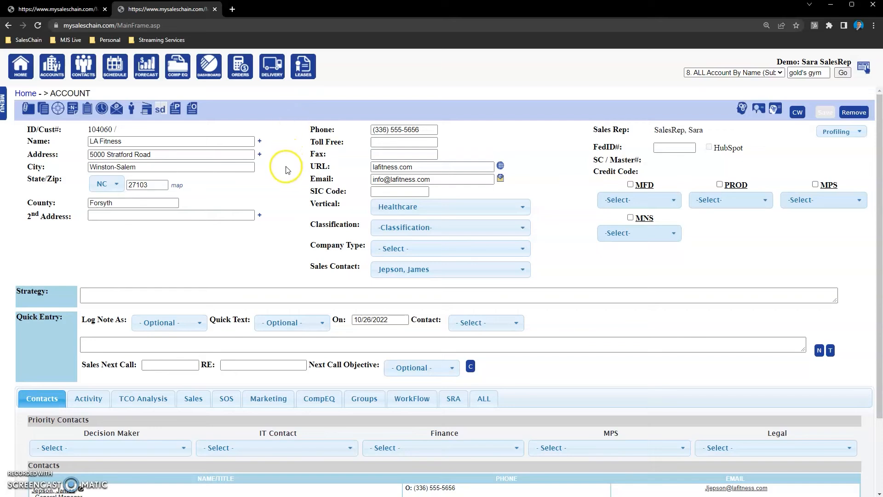
pyautogui.scroll(-2, 283, 166)
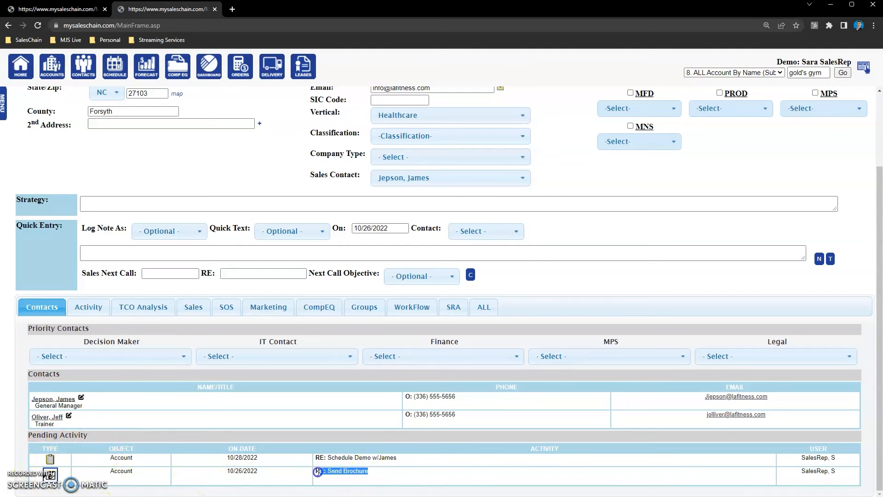
pyautogui.click(274, 484)
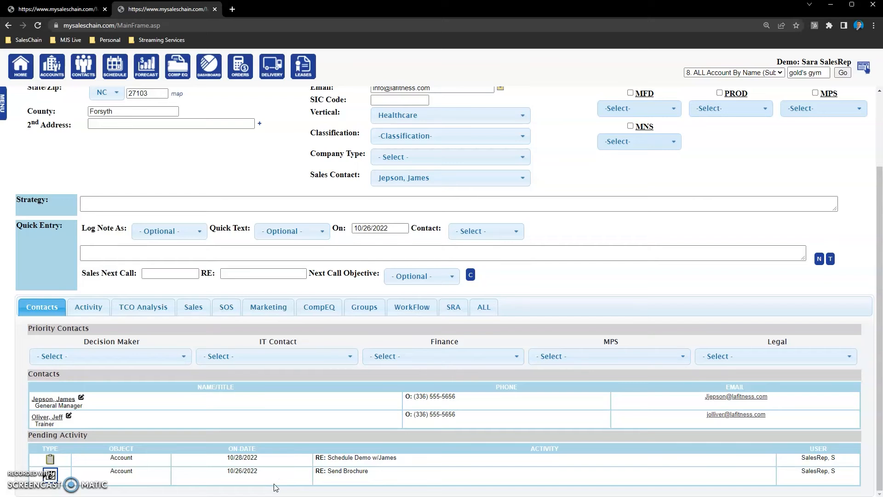
pyautogui.scroll(2, 275, 487)
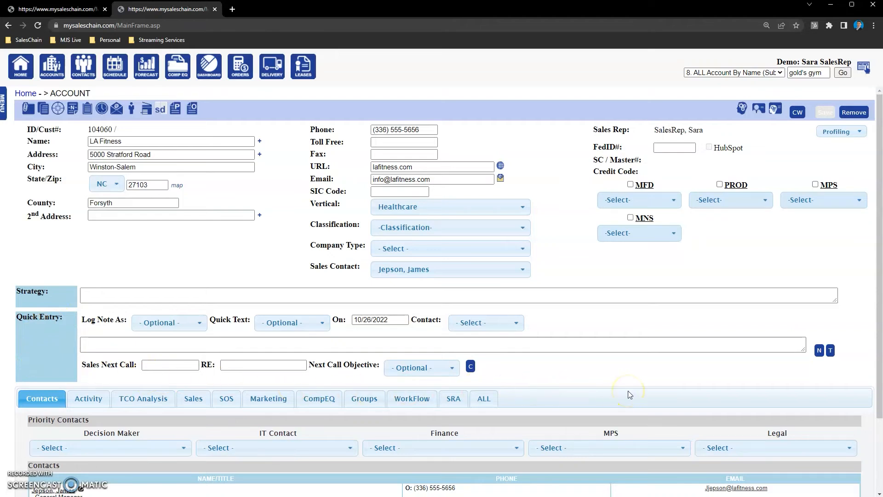
# - Write a quick-entry note on the account about calling the sales contact to catch up
pyautogui.click(248, 344)
pyautogui.click(249, 344)
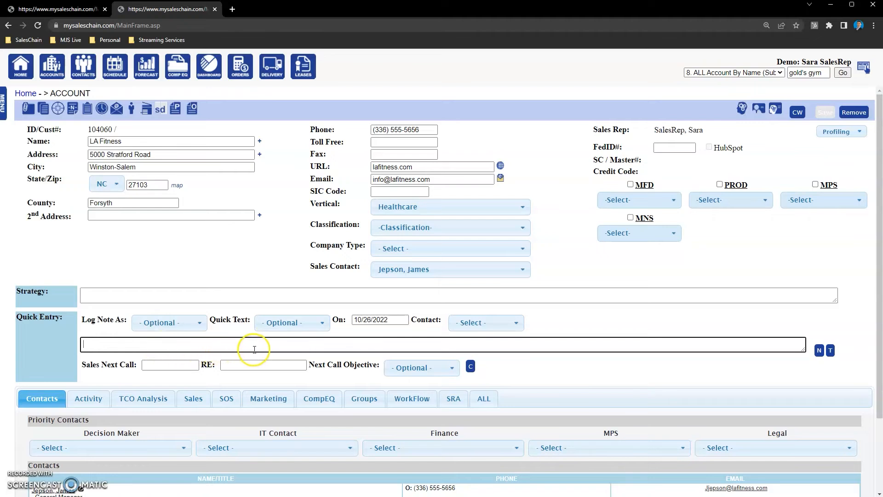
pyautogui.click(615, 371)
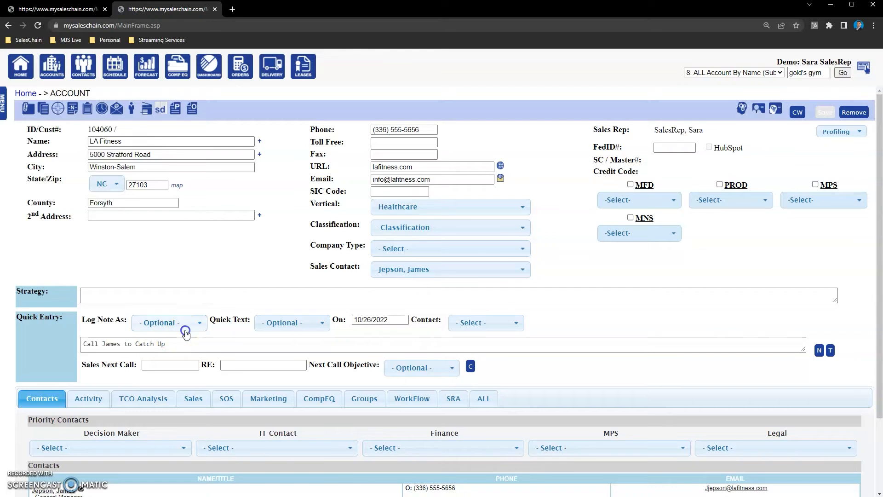
pyautogui.click(185, 328)
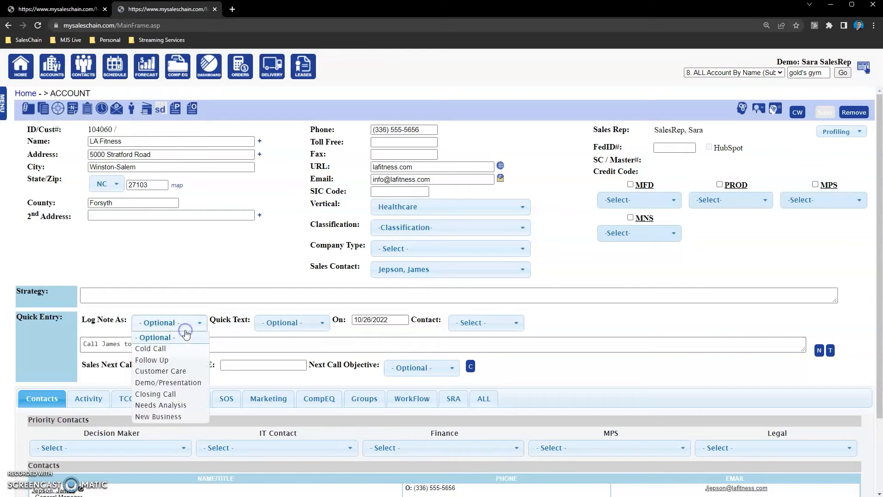
pyautogui.click(194, 394)
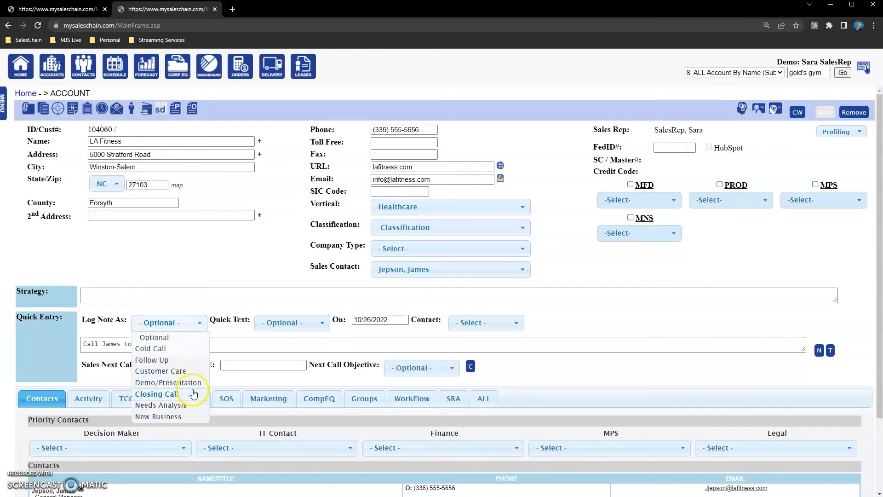
pyautogui.click(200, 323)
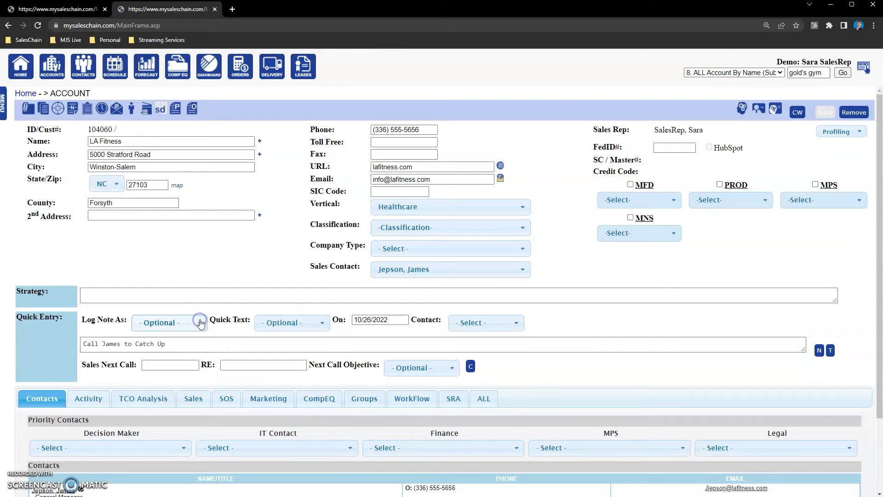
pyautogui.click(303, 327)
pyautogui.click(304, 323)
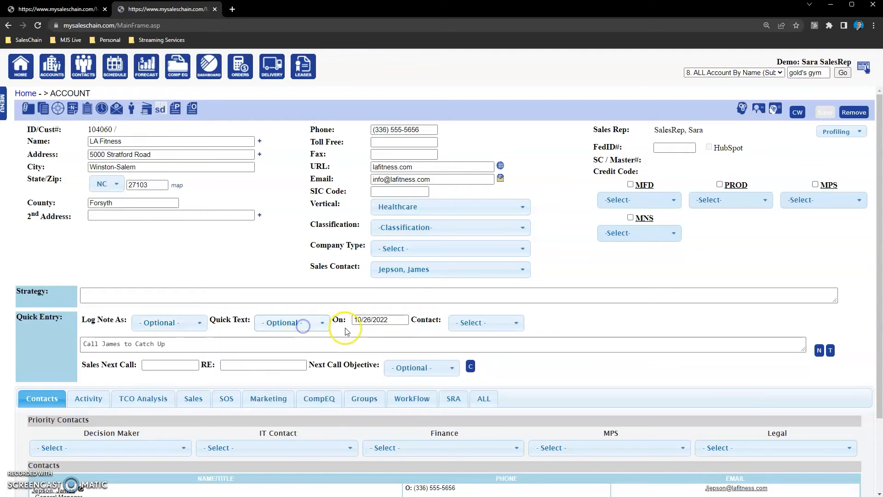
# - Save the quick entry as a task dated 10/27/2022 and check it in the account's pending activity
pyautogui.click(376, 319)
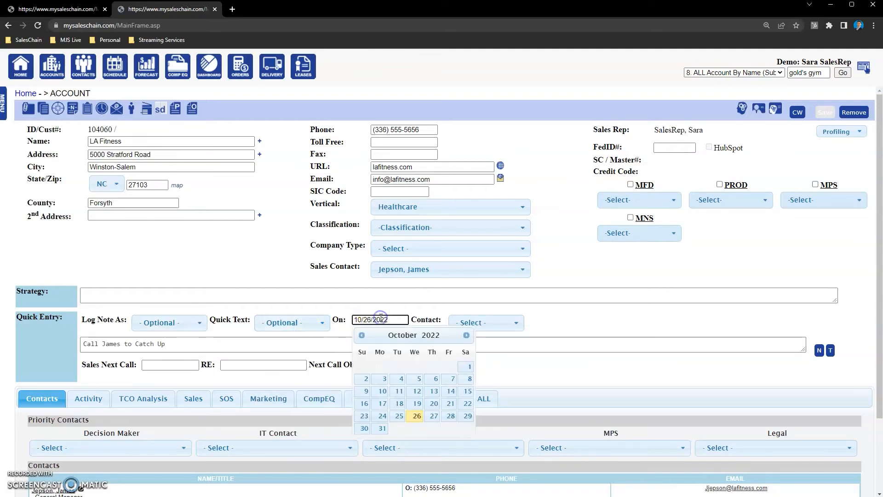
pyautogui.click(434, 416)
pyautogui.click(514, 326)
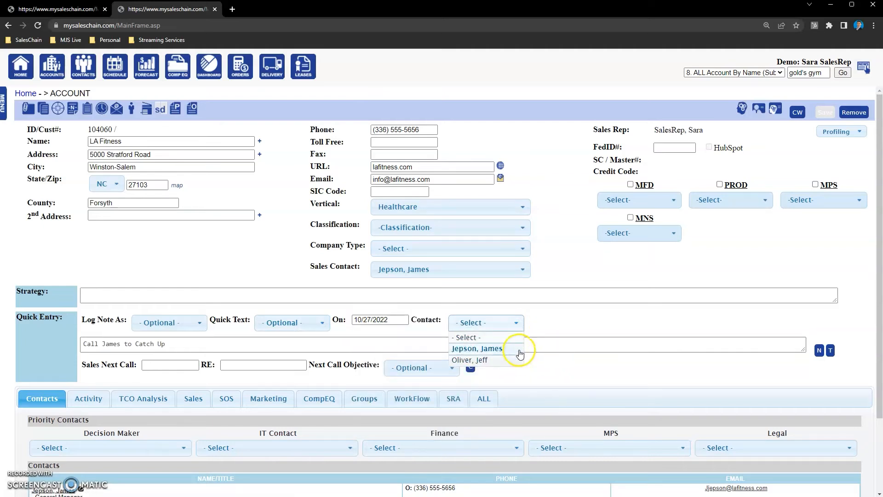
pyautogui.click(670, 351)
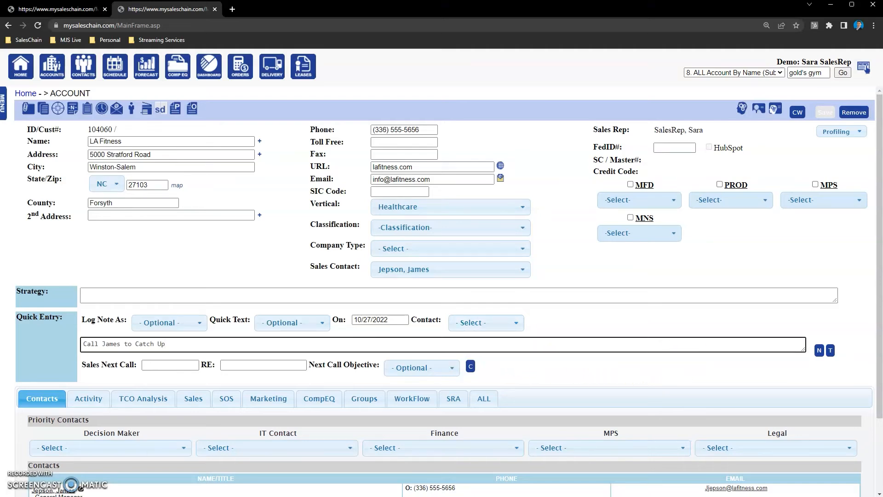
pyautogui.click(830, 351)
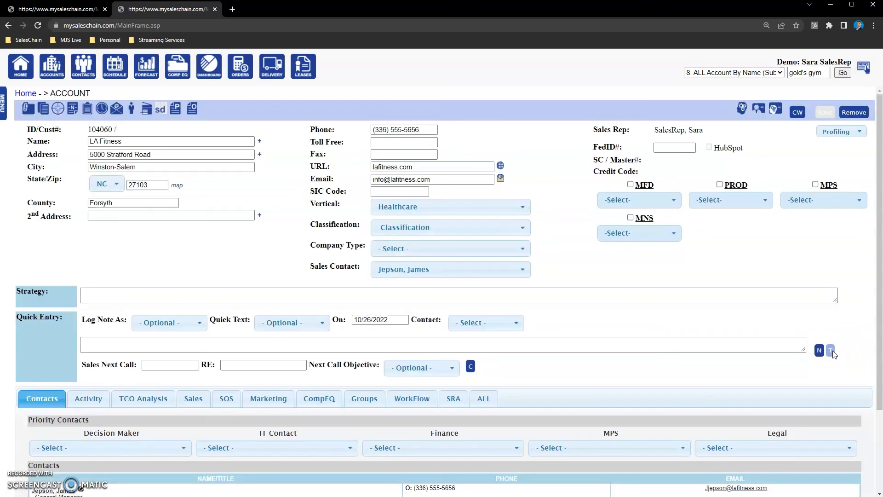
pyautogui.moveTo(877, 342); pyautogui.dragTo(877, 424)
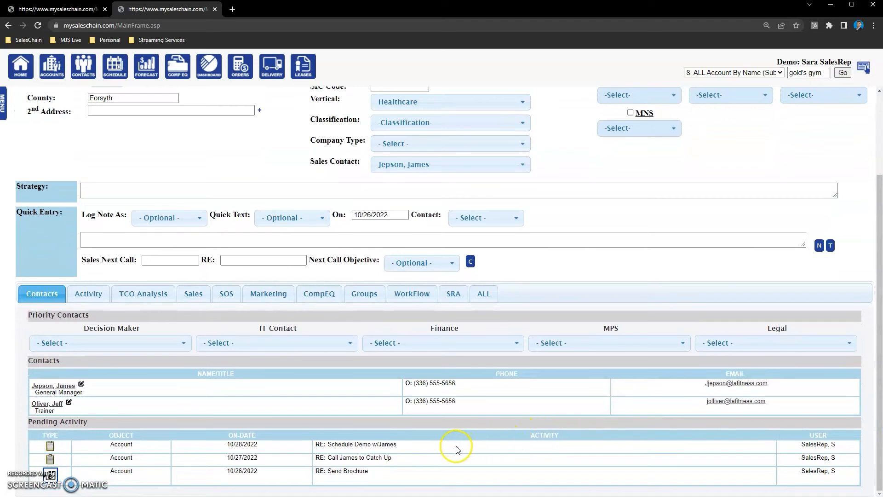
pyautogui.moveTo(393, 457); pyautogui.dragTo(316, 459)
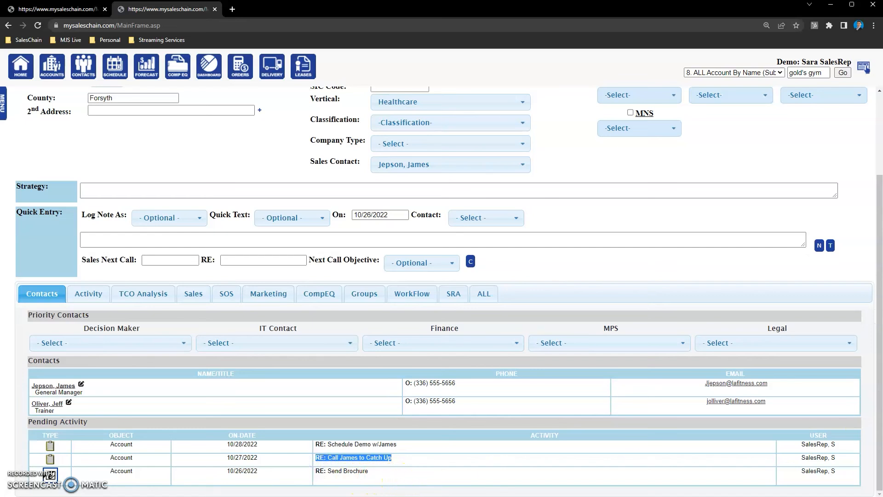
pyautogui.click(393, 459)
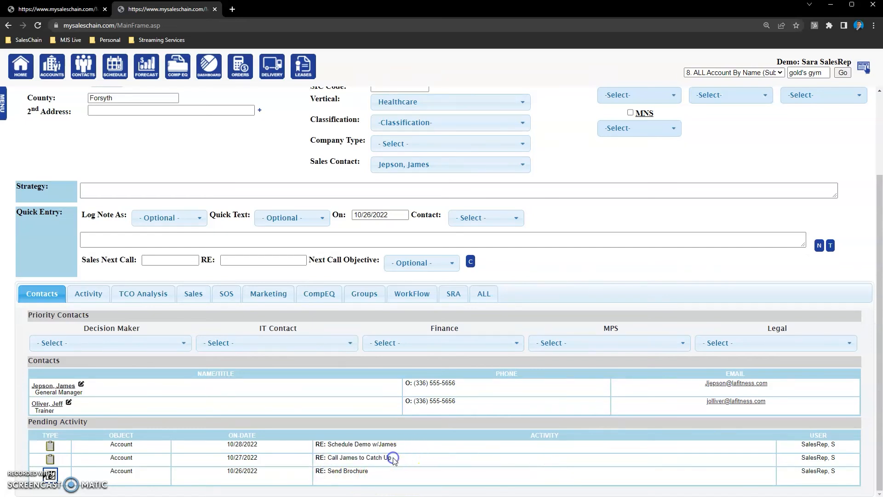
pyautogui.scroll(3, 394, 460)
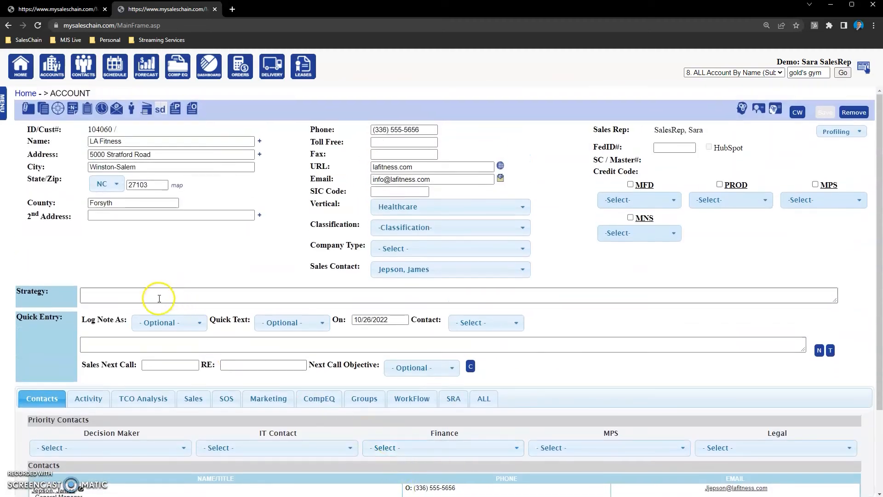
# - Review the overall list of tasks and scheduled activities, then look at its blank new-task form and cancel without saving
pyautogui.click(6, 112)
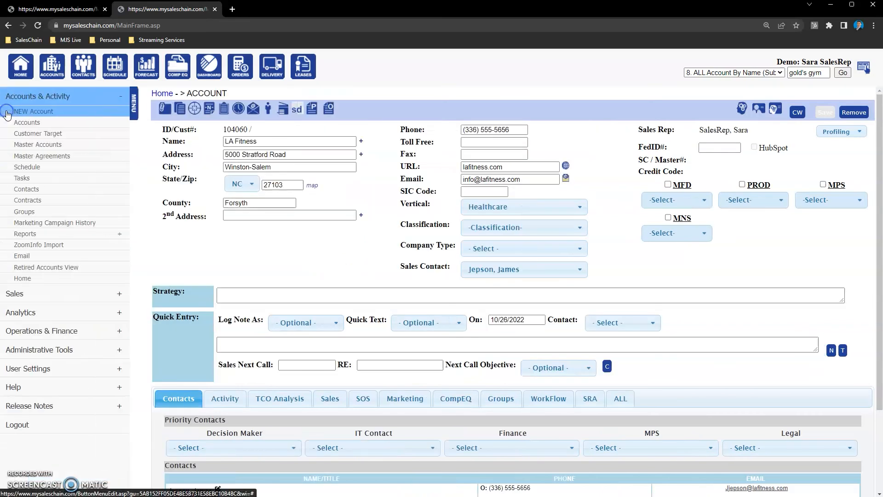
pyautogui.click(49, 178)
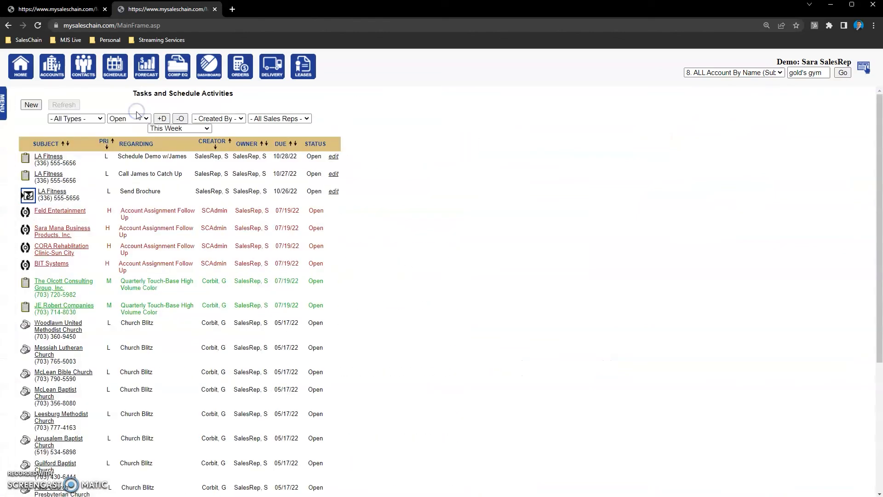
pyautogui.click(31, 105)
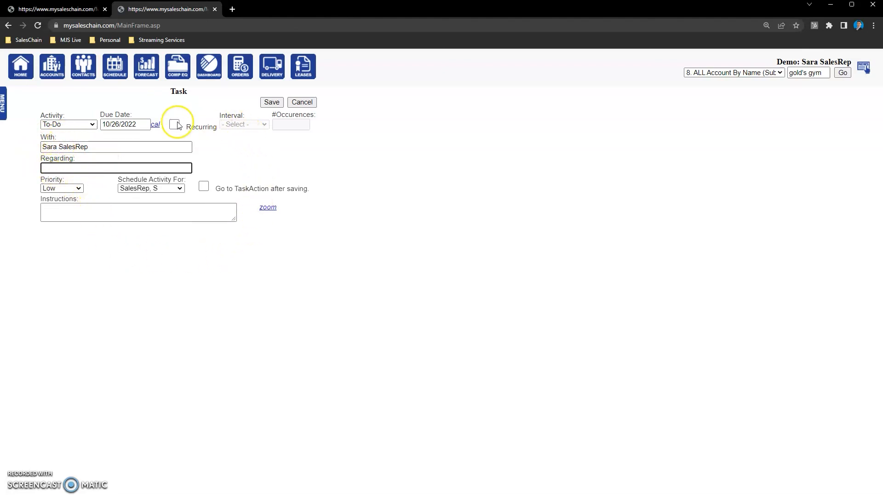
pyautogui.click(311, 102)
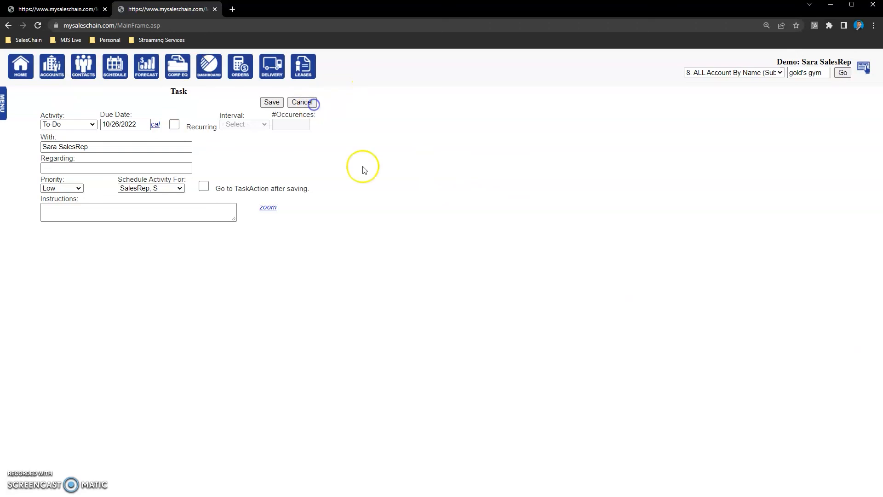
# - Reopen the LA Fitness account from the accounts list and review its pending activity
pyautogui.click(54, 69)
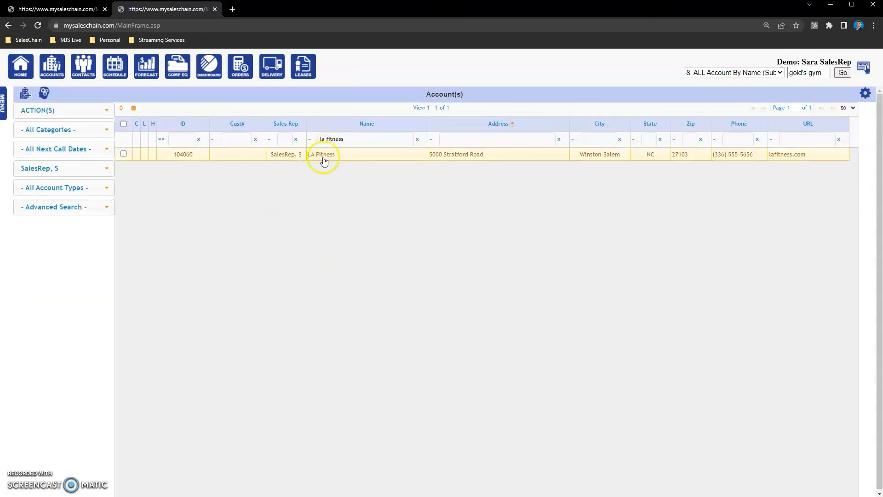
pyautogui.click(322, 156)
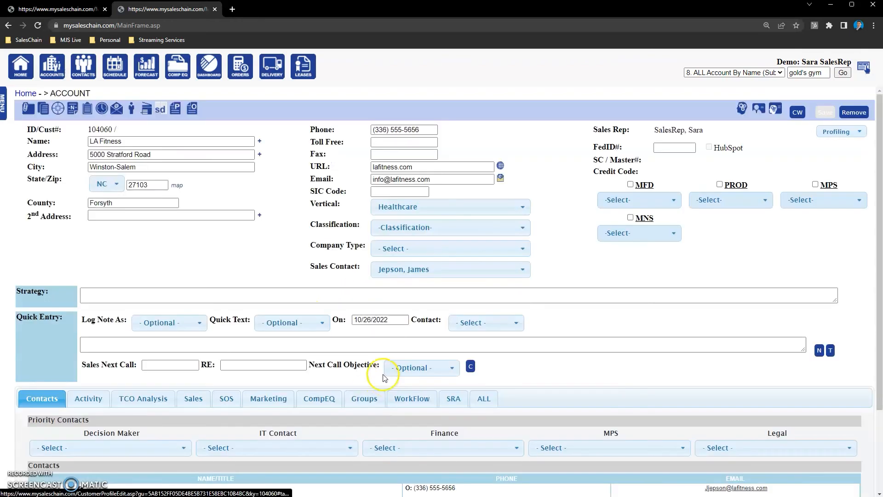
pyautogui.scroll(-2, 389, 397)
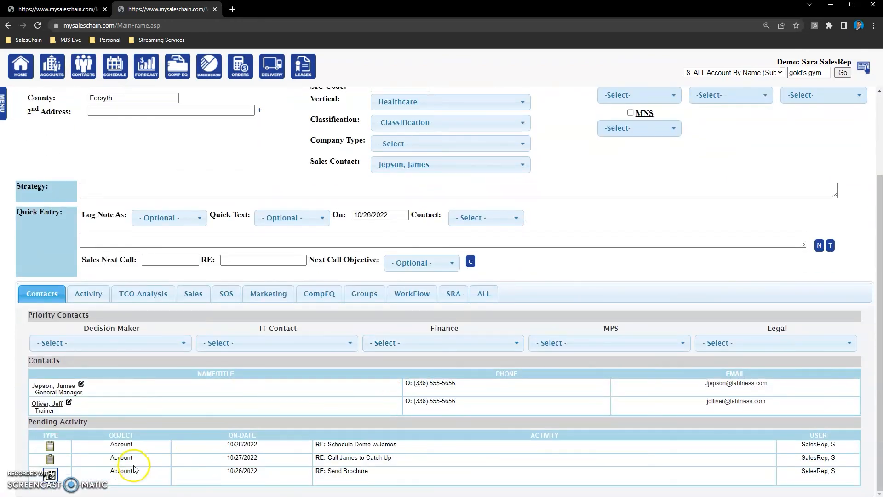